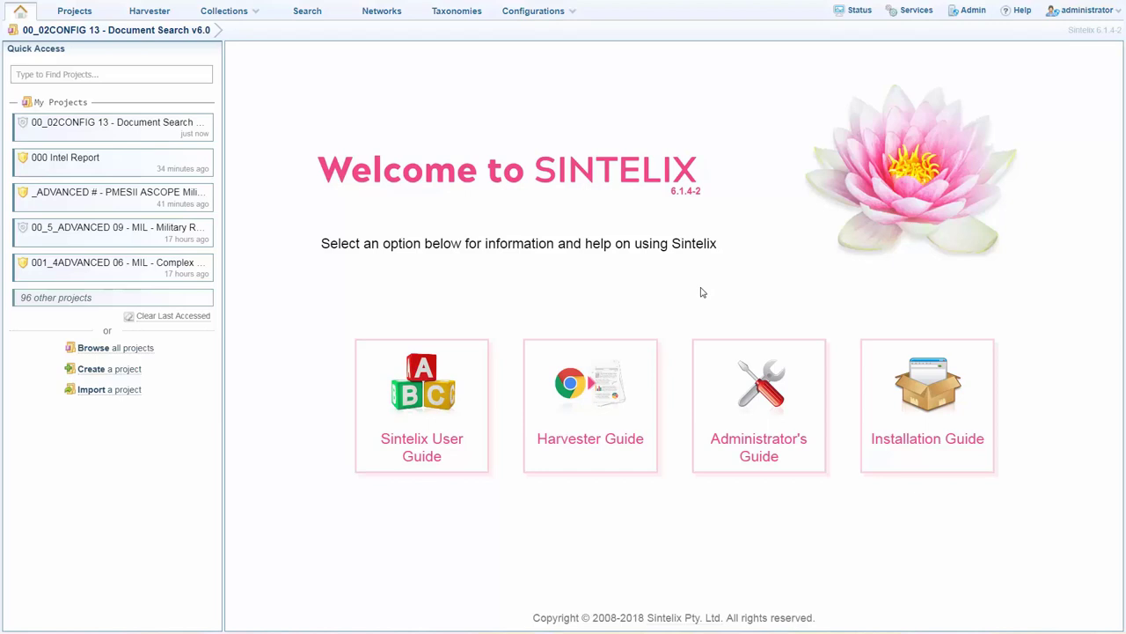
Open the Search page listing documents from the B05 September 11th Attack collection
left_click(319, 15)
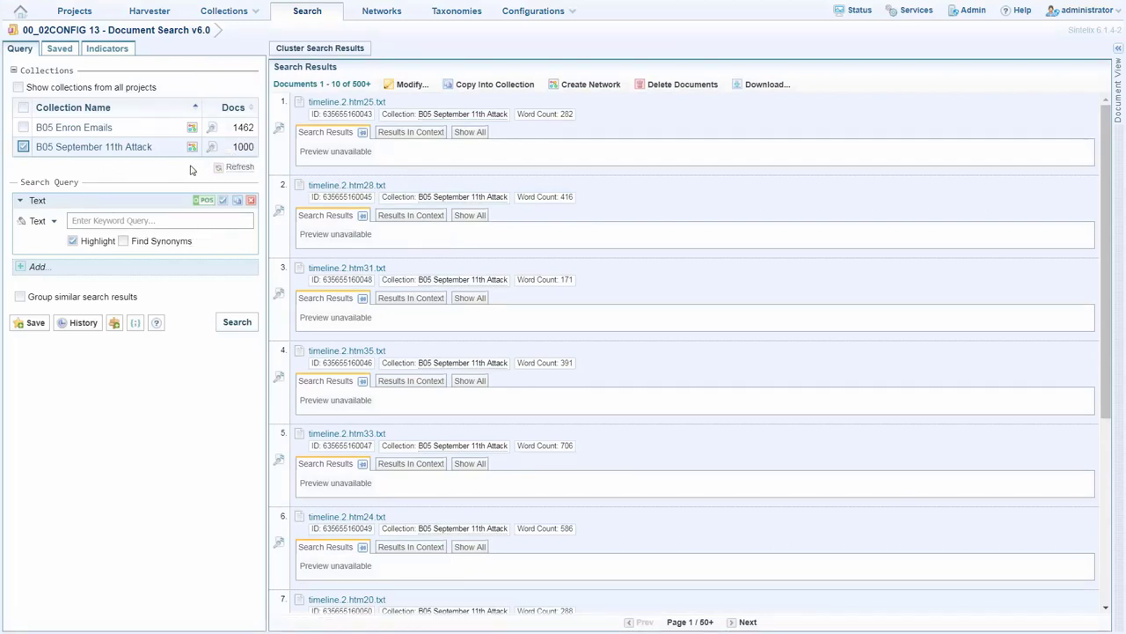
left_click(36, 202)
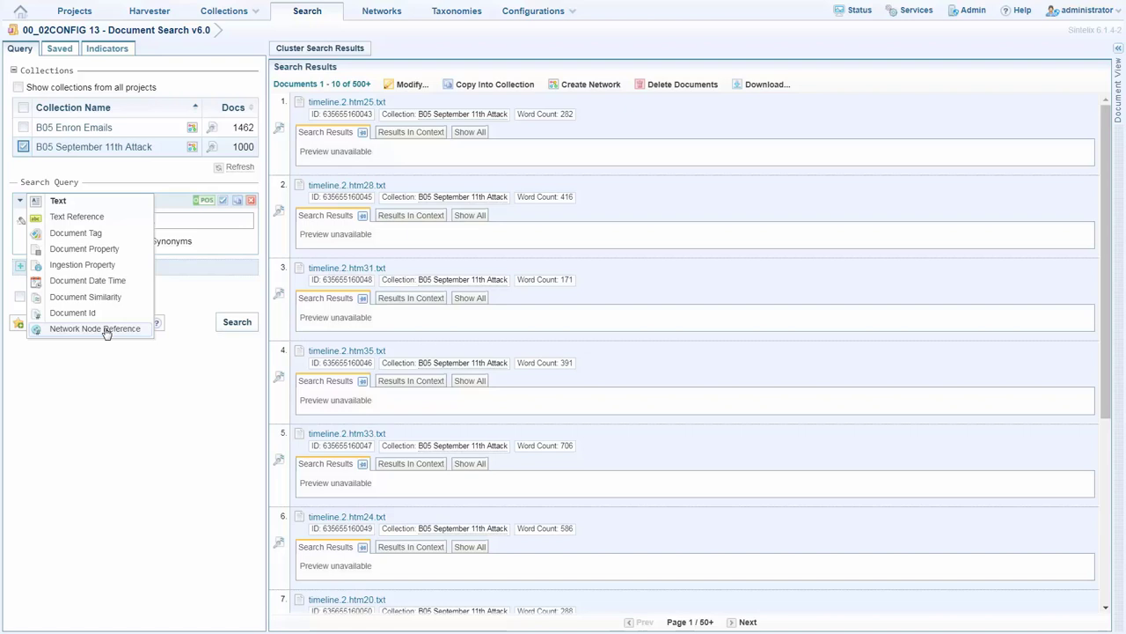
Run a plain keyword search for bomb*, returning 338 documents
left_click(164, 223)
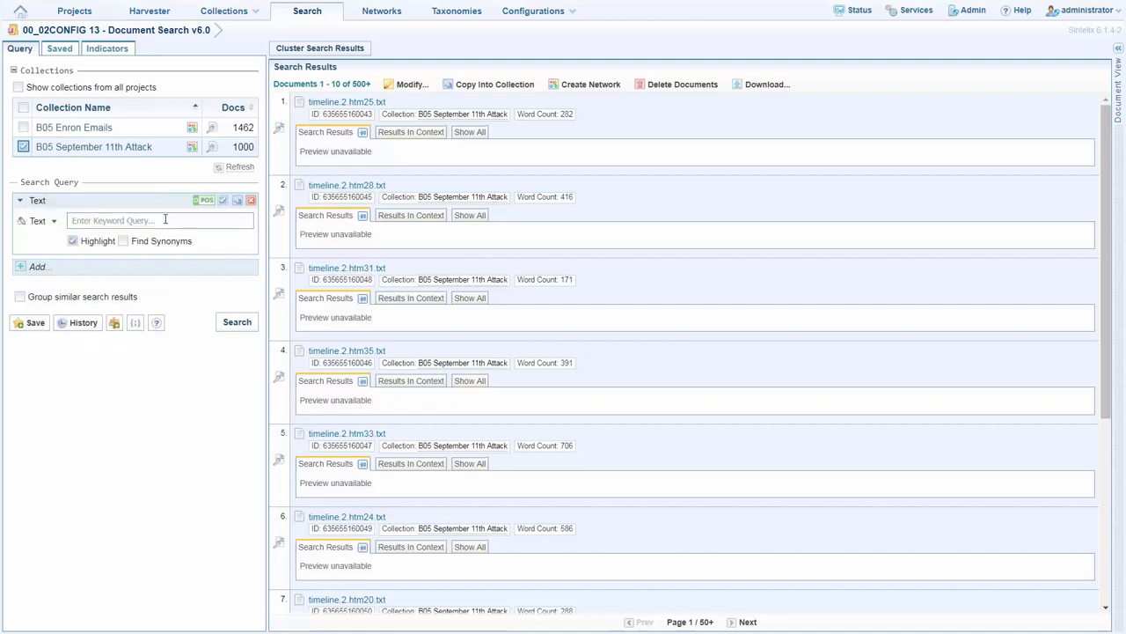
type("bomb*")
key("Return")
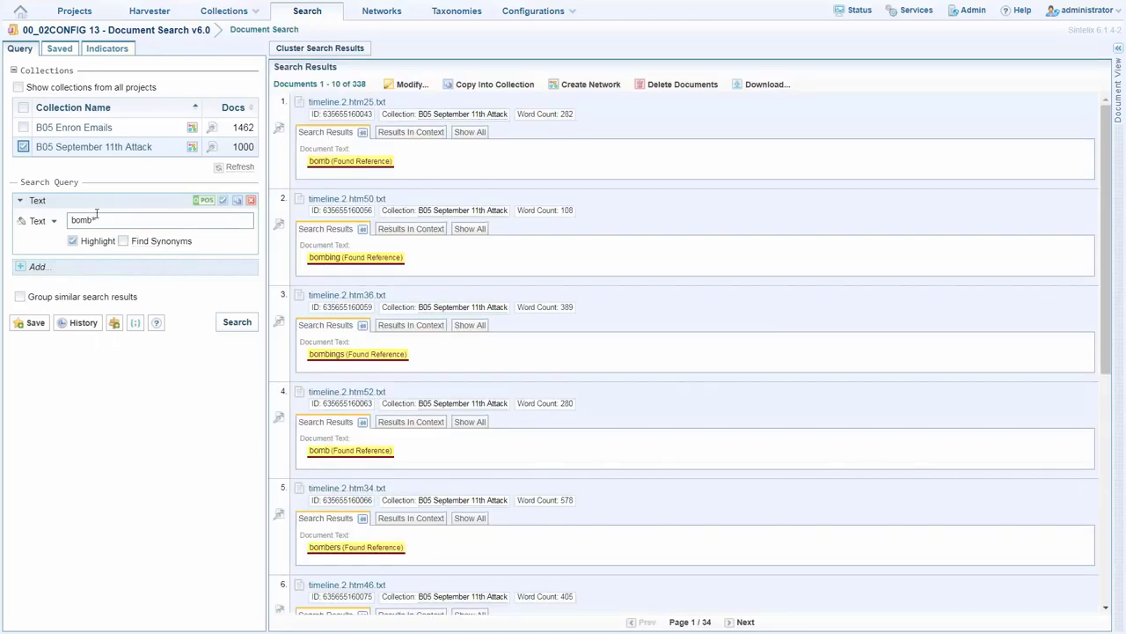
View the first bomb* hit in context and in its full document, then collapse the document view
left_click(417, 132)
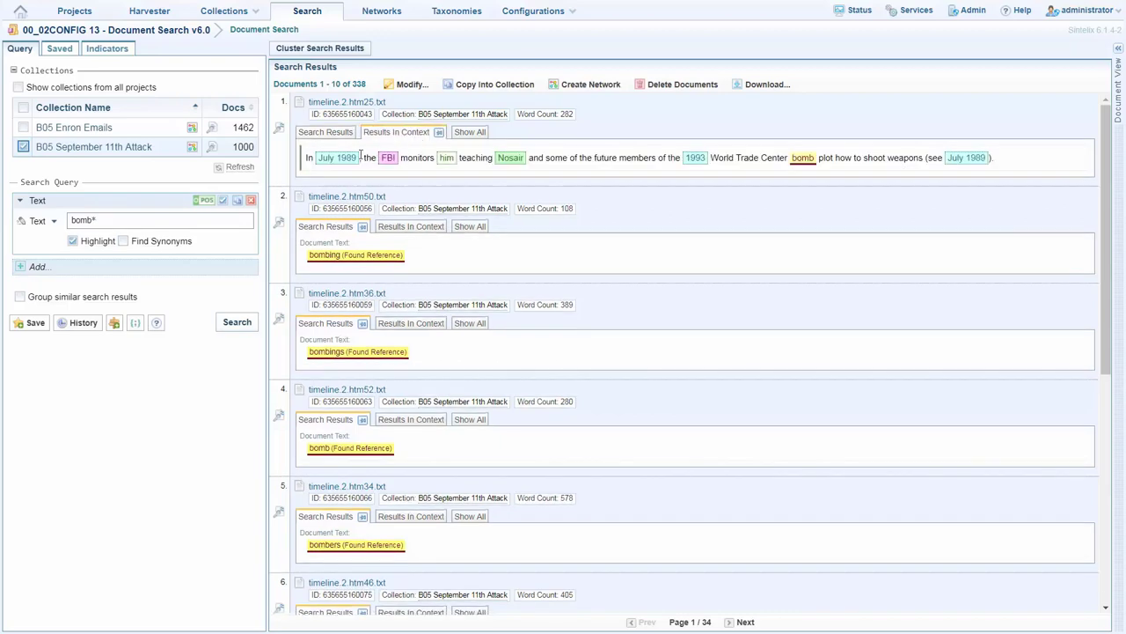
left_click(352, 102)
left_click(489, 190)
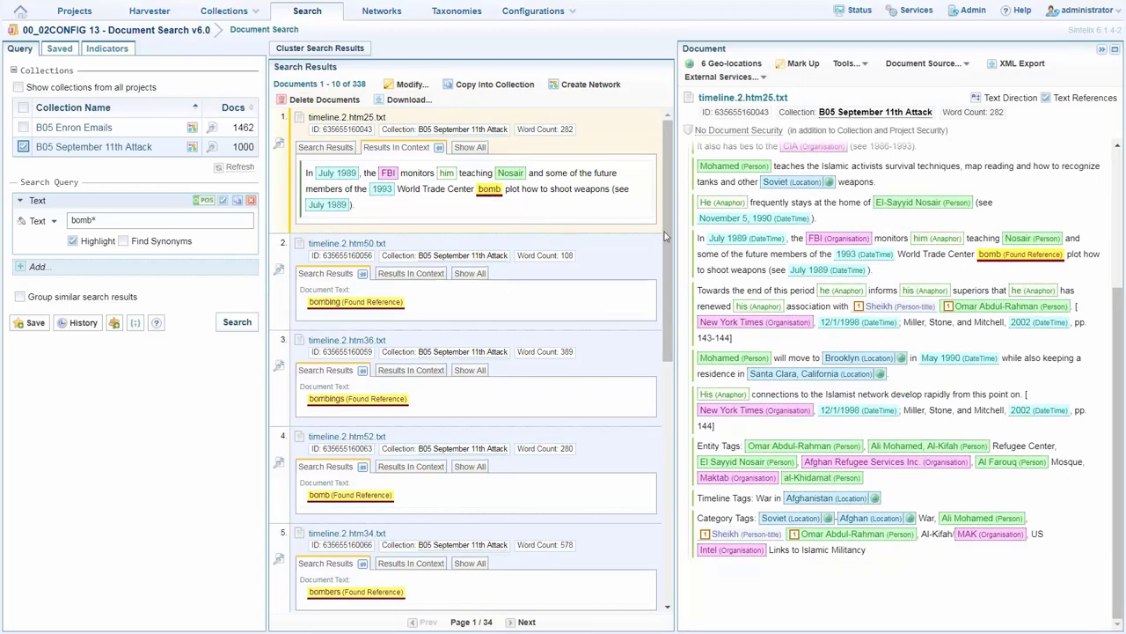
left_click(1102, 49)
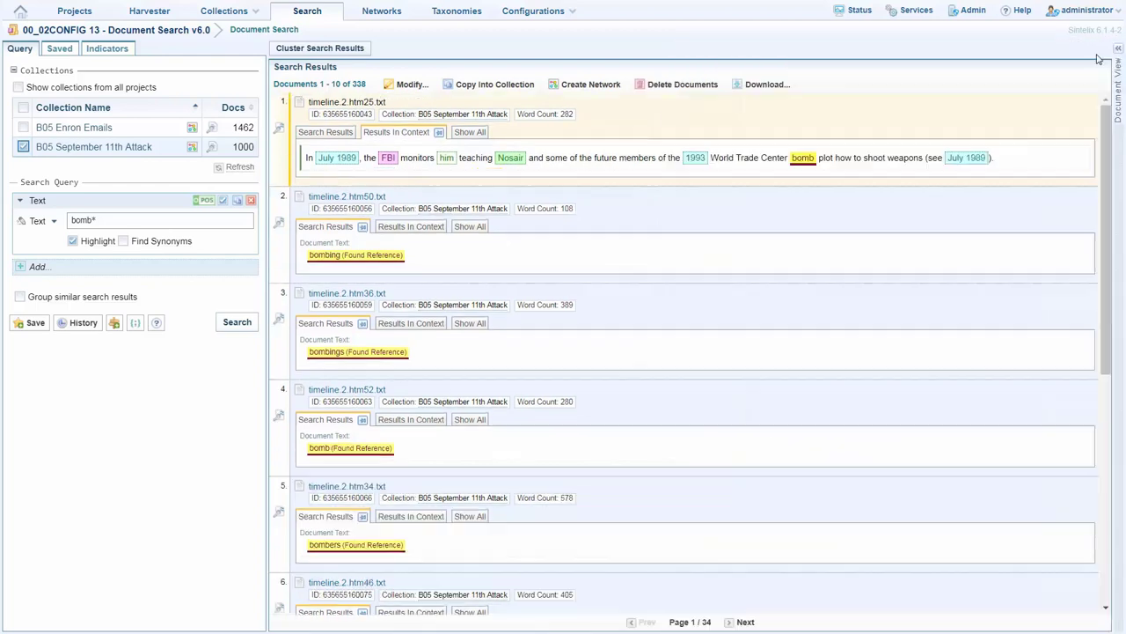
Add a terror* text term to narrow results to 148 documents, then remove the terror* term
left_click(32, 266)
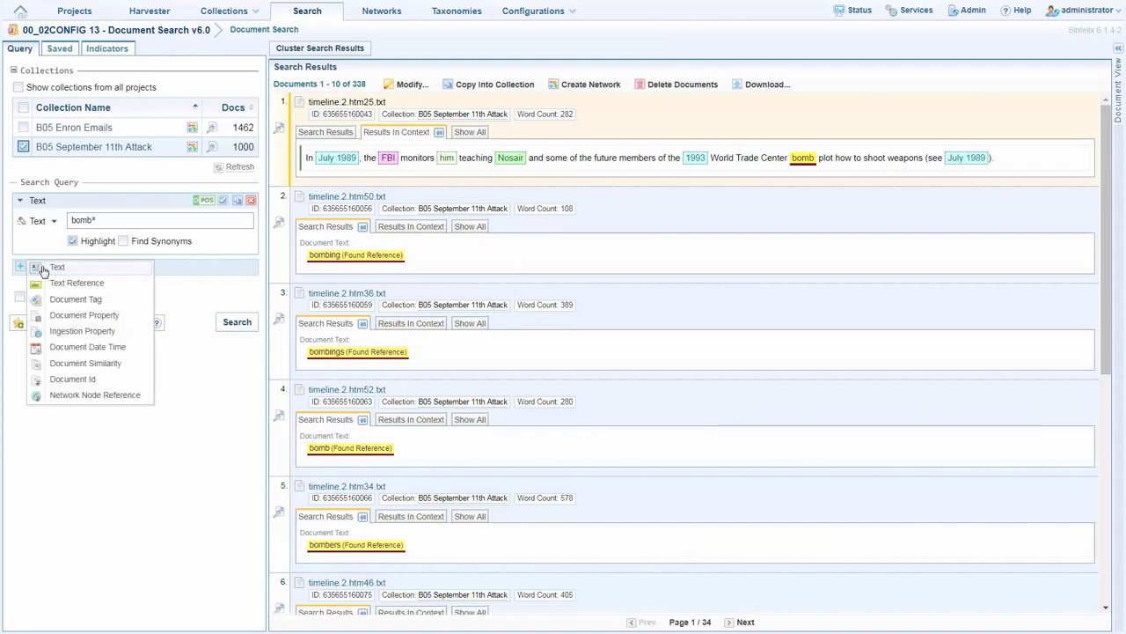
left_click(44, 267)
type("terro")
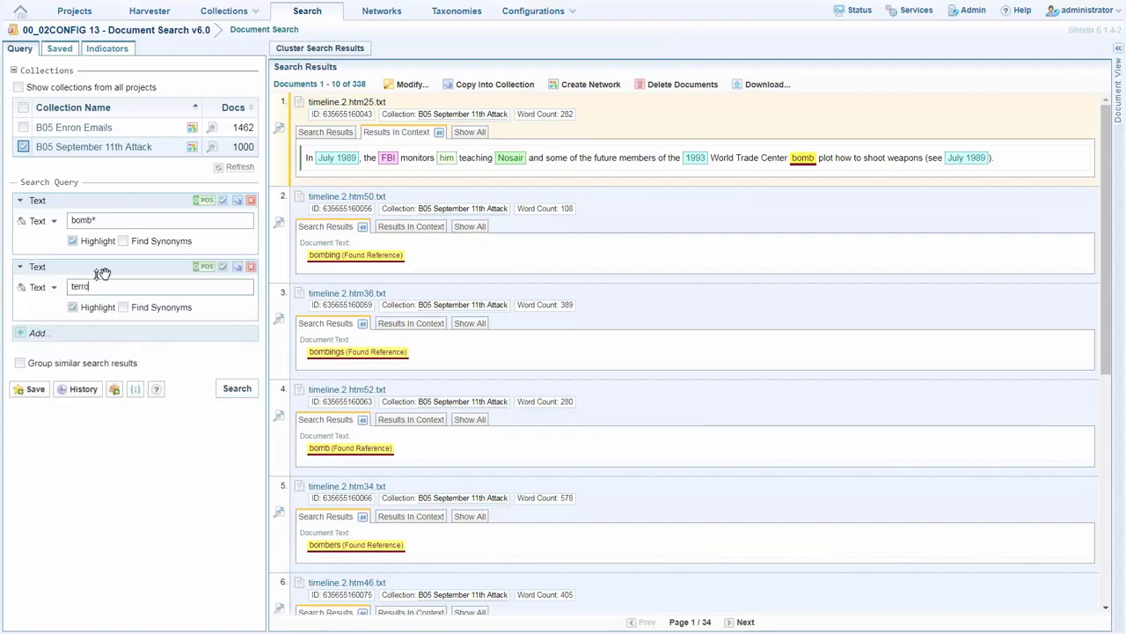
type("r*")
key("Return")
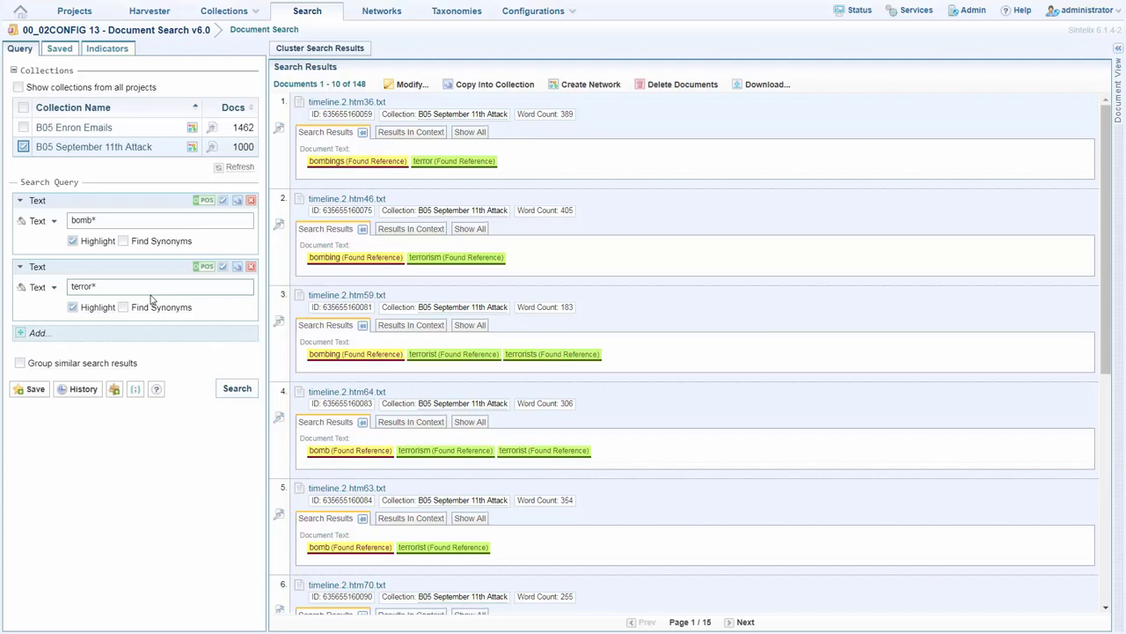
left_click(251, 271)
Switch the term to a Weapons dictionary search, returning 342 documents
left_click(41, 220)
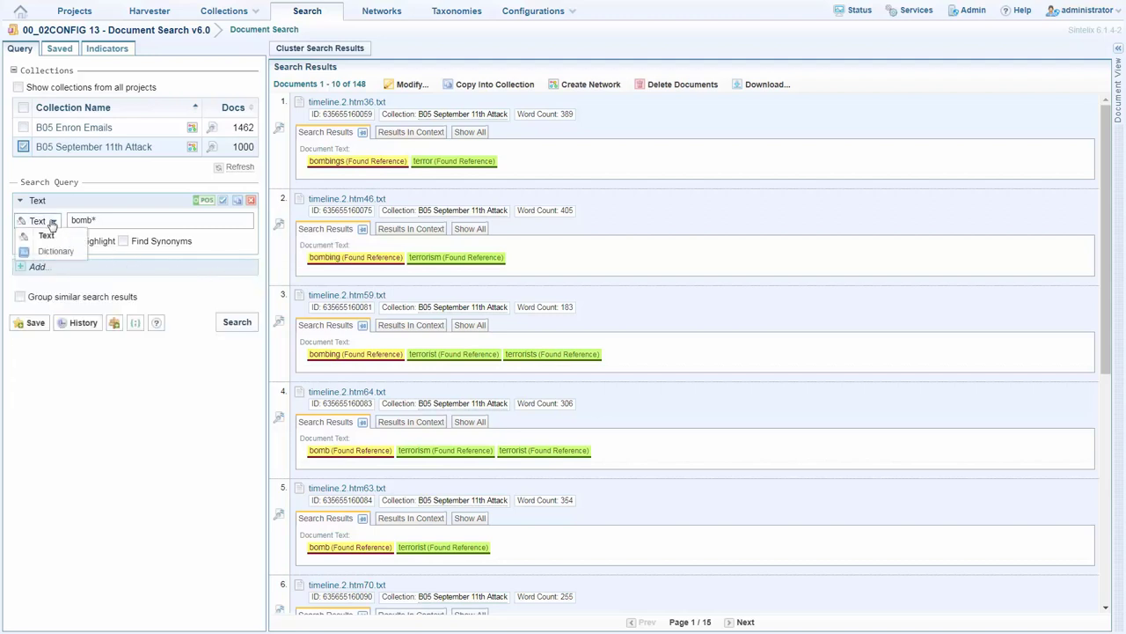
left_click(56, 251)
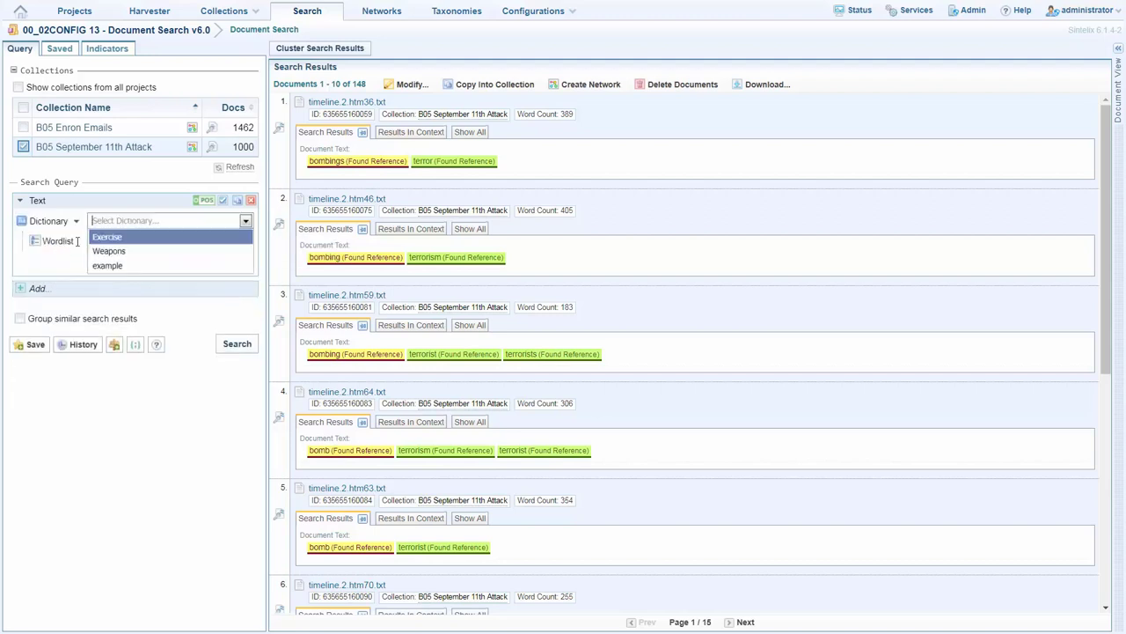
left_click(122, 253)
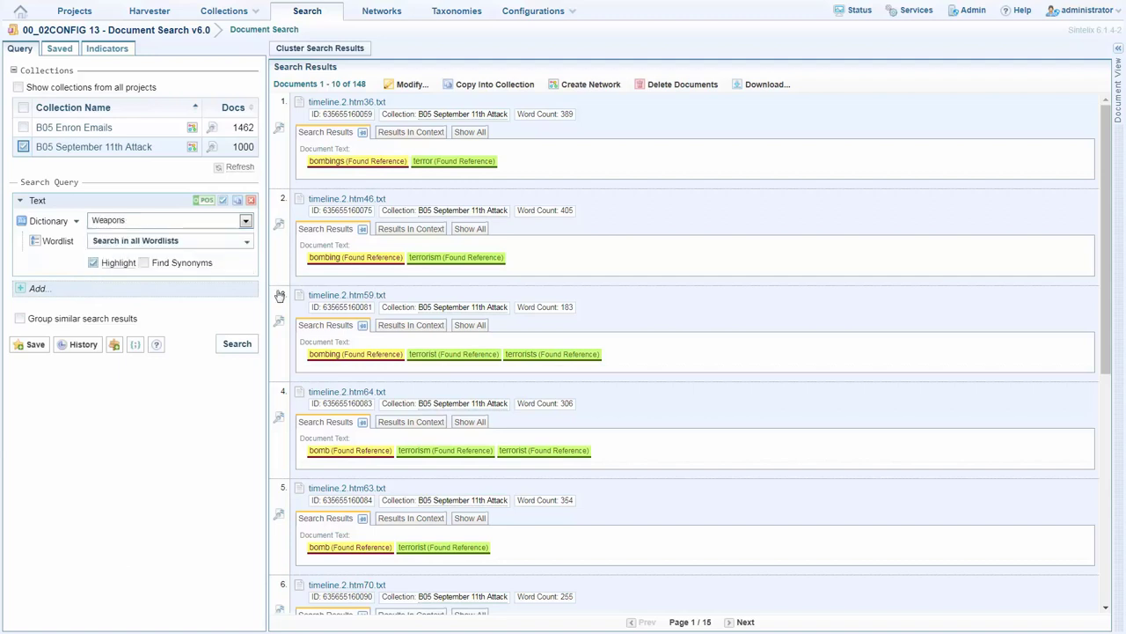
left_click(242, 349)
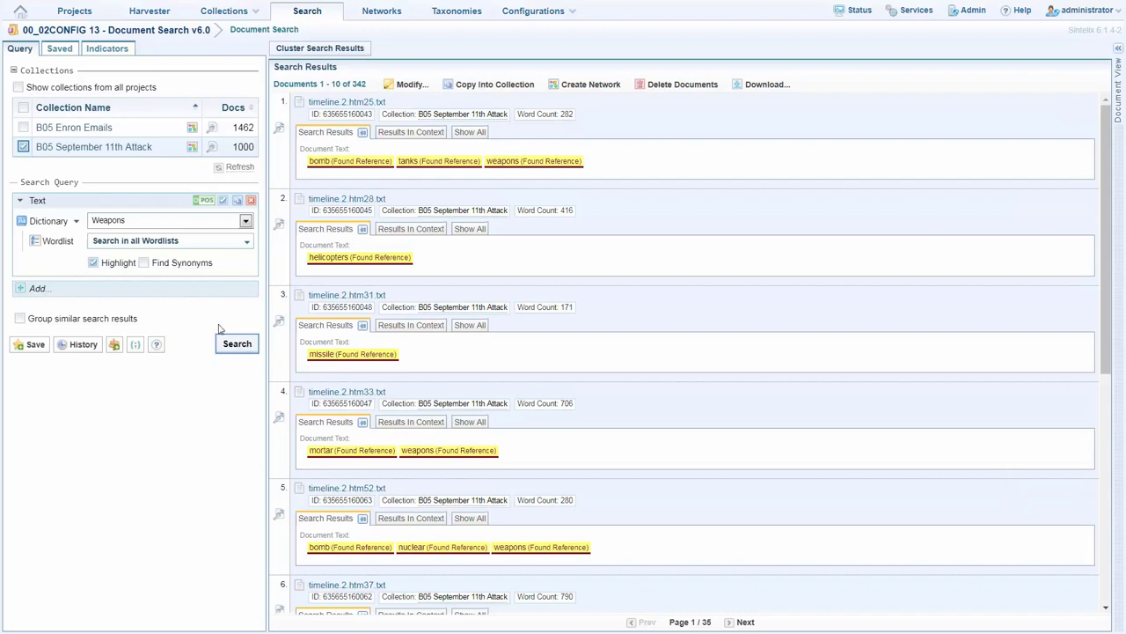
left_click(31, 198)
Run a Person text reference search filtered by 'ali' (102 documents), then clear the ali keyword
left_click(59, 216)
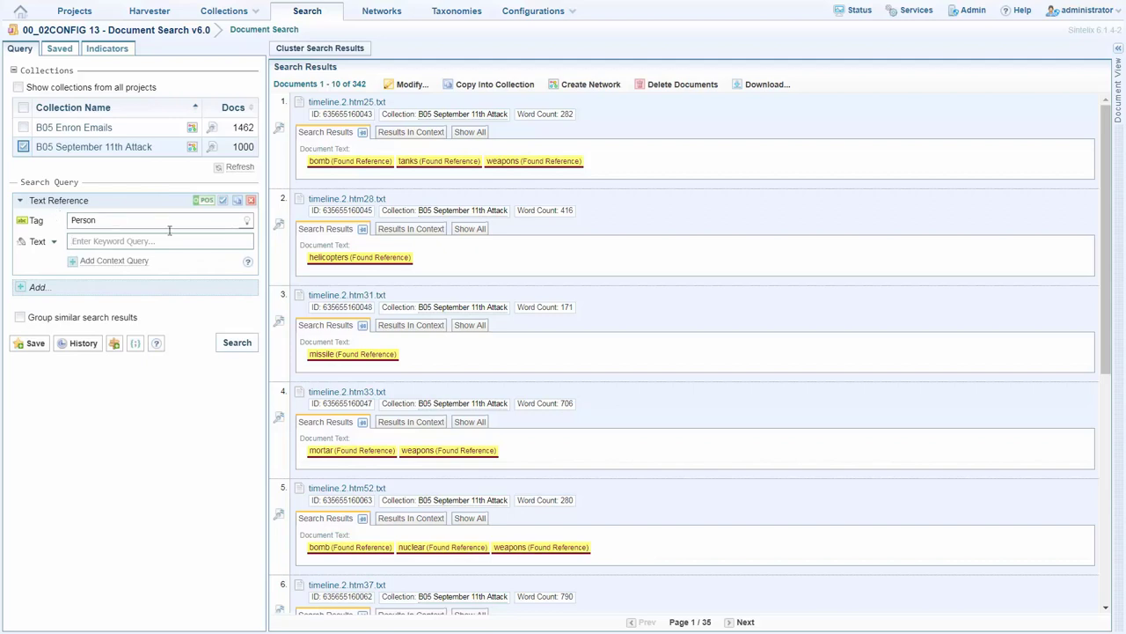
left_click(239, 343)
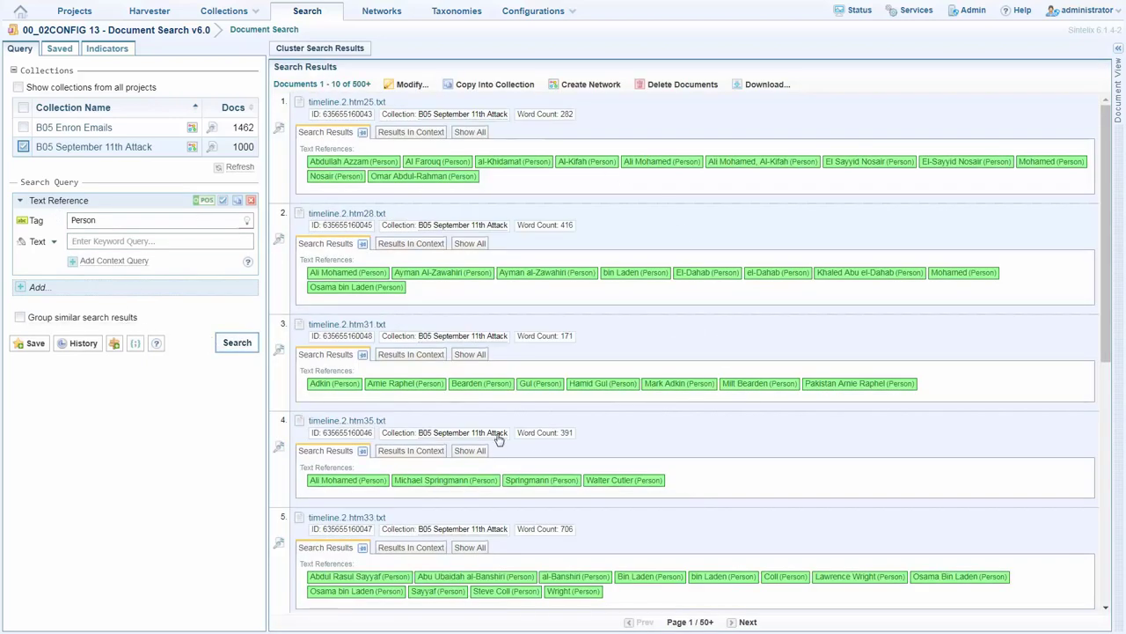
left_click(94, 242)
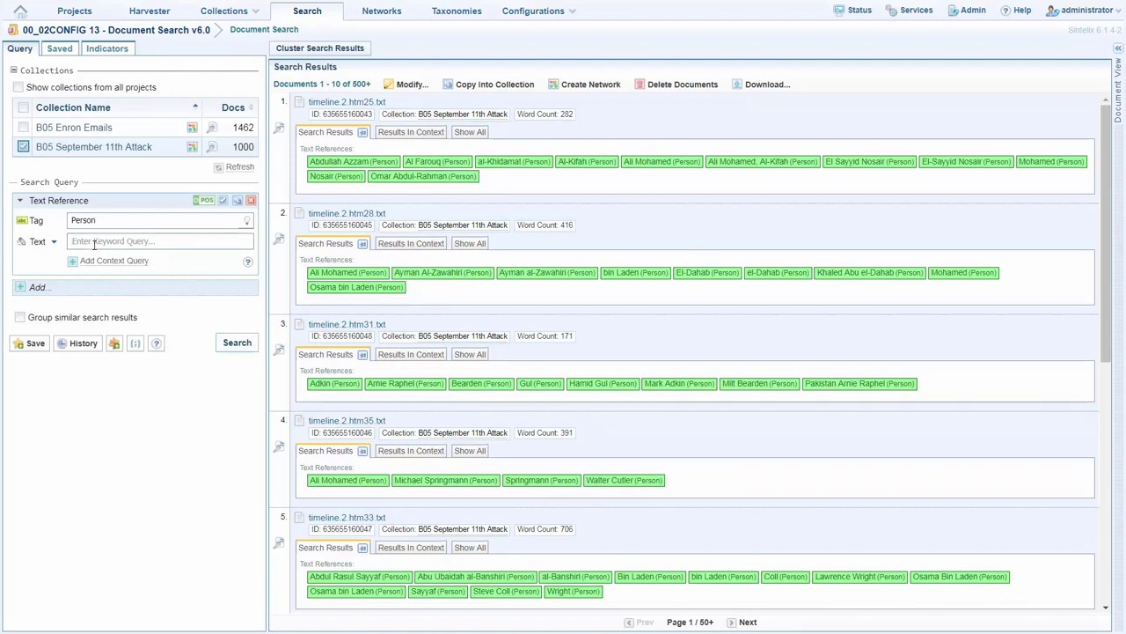
type("ali")
key("Return")
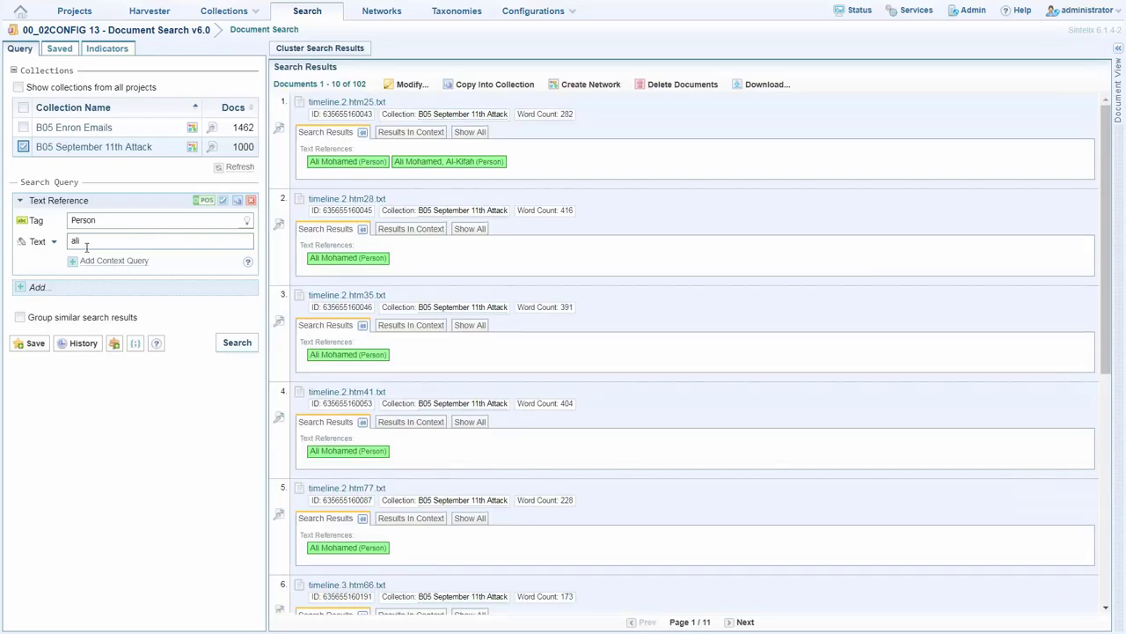
double_click(90, 244)
key("BackSpace")
Add bomb as a context condition and view the first result in context
left_click(110, 261)
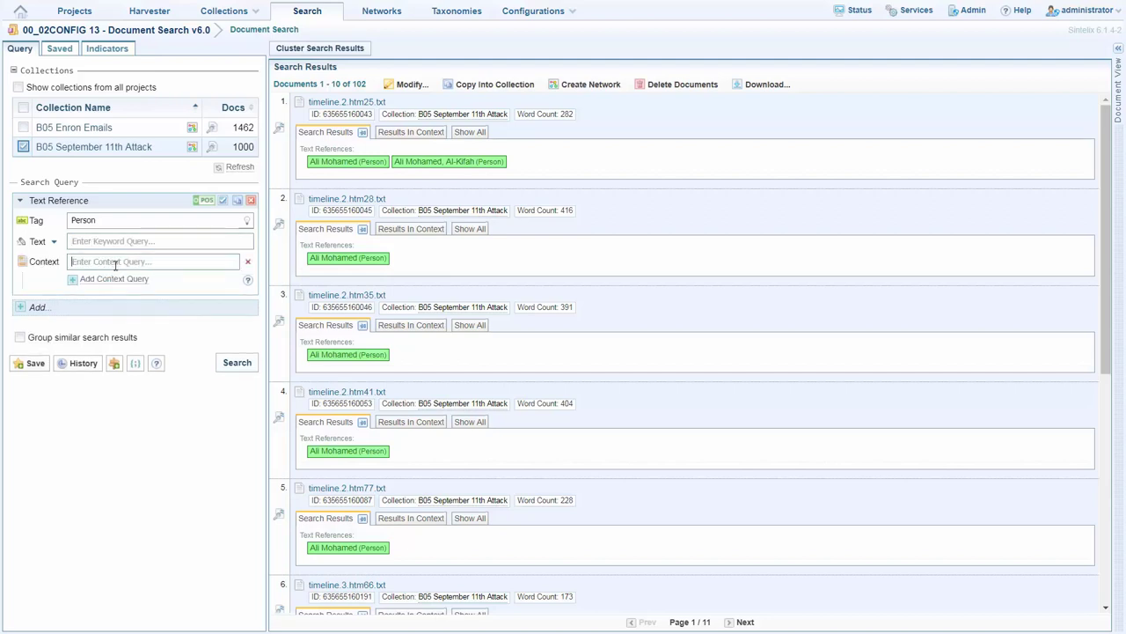
type("bomb")
key("Return")
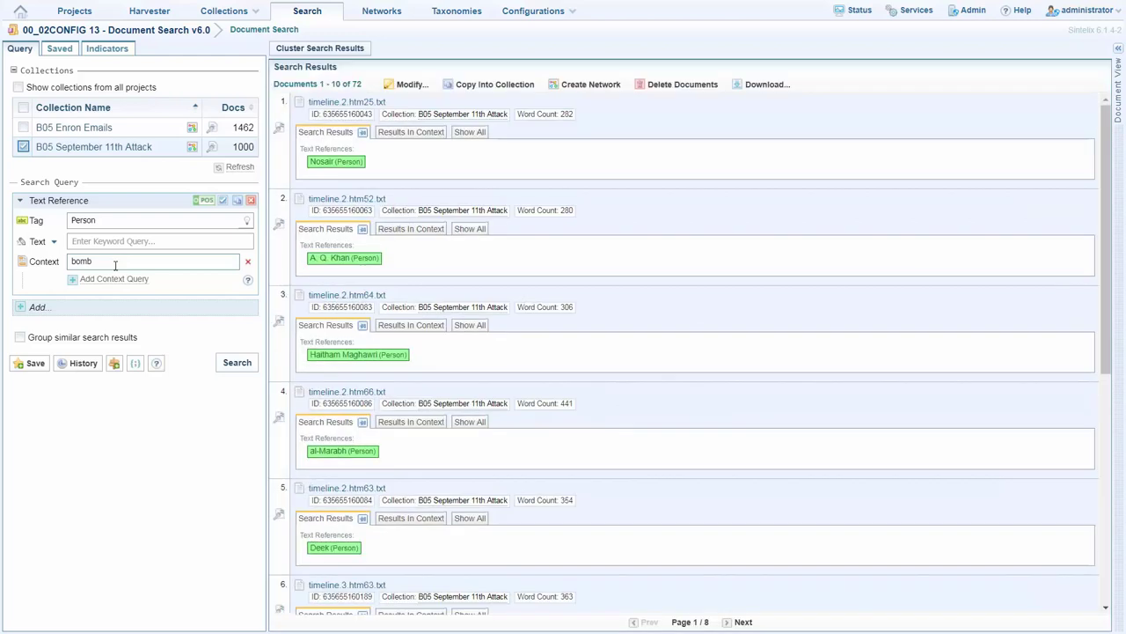
left_click(403, 132)
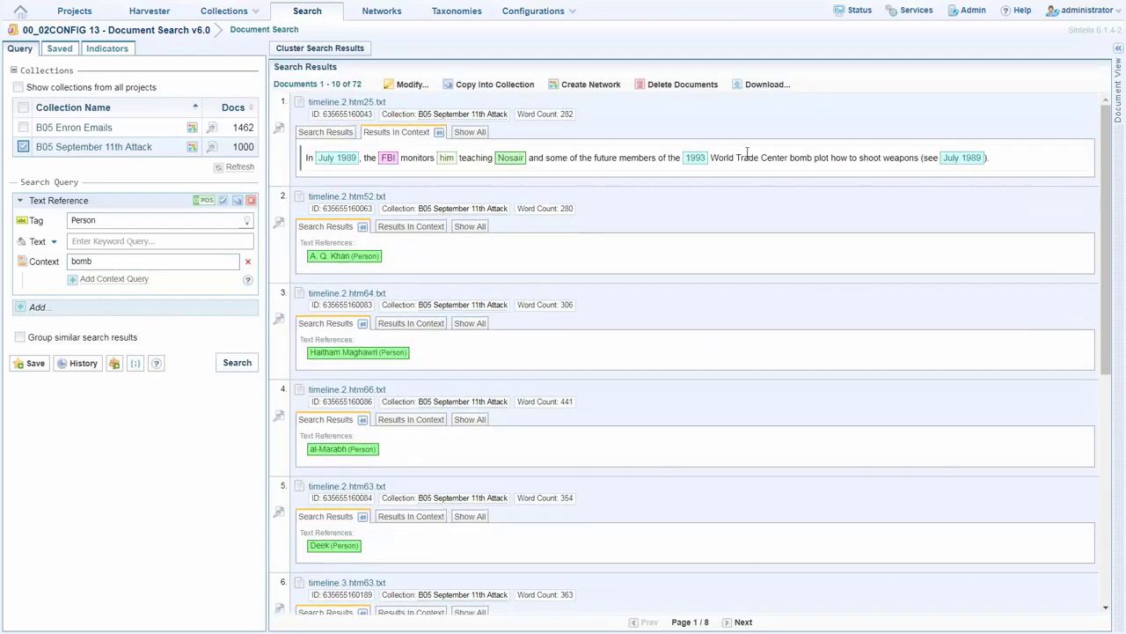
Replace the context with '[ref] said', returning 14 documents, and view the first hit in context
double_click(104, 260)
type("[ref")
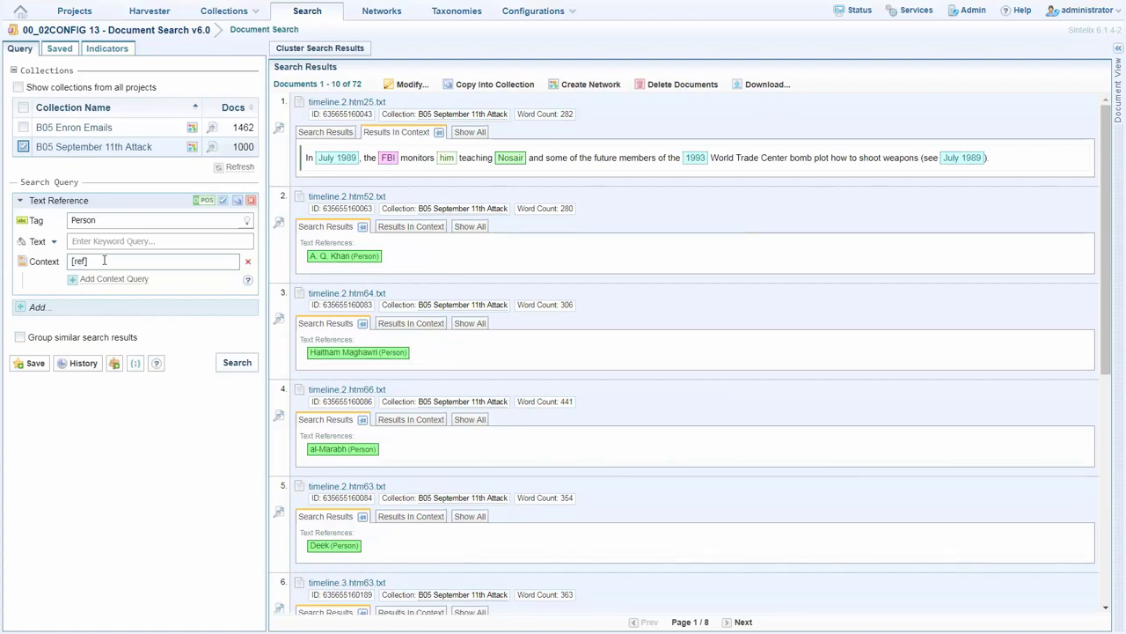
type("] said")
key("Return")
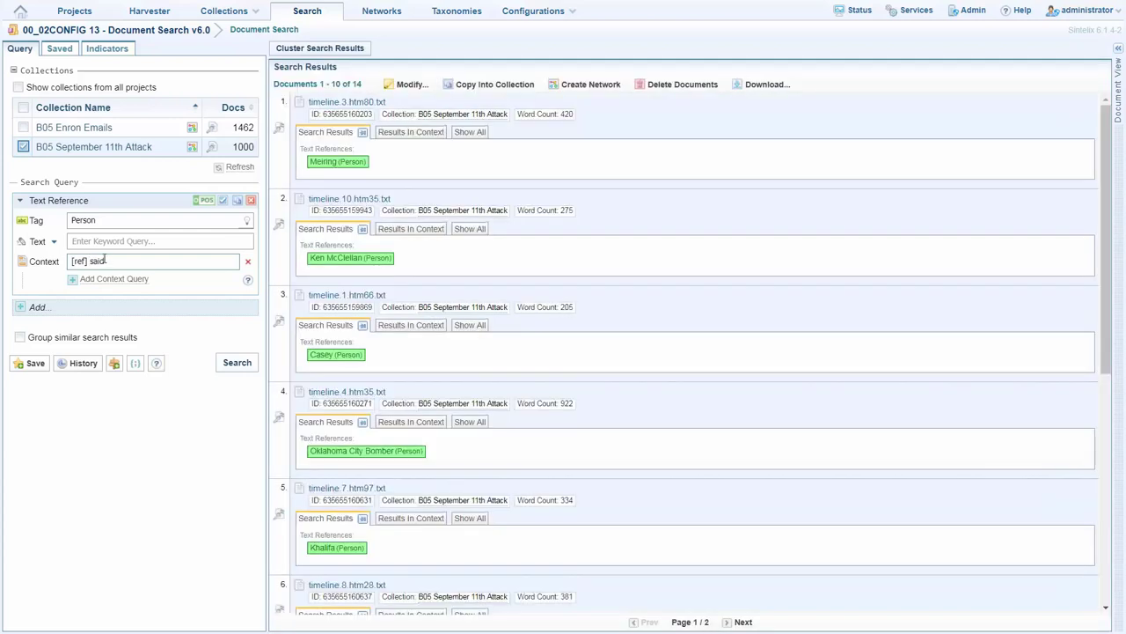
left_click(410, 132)
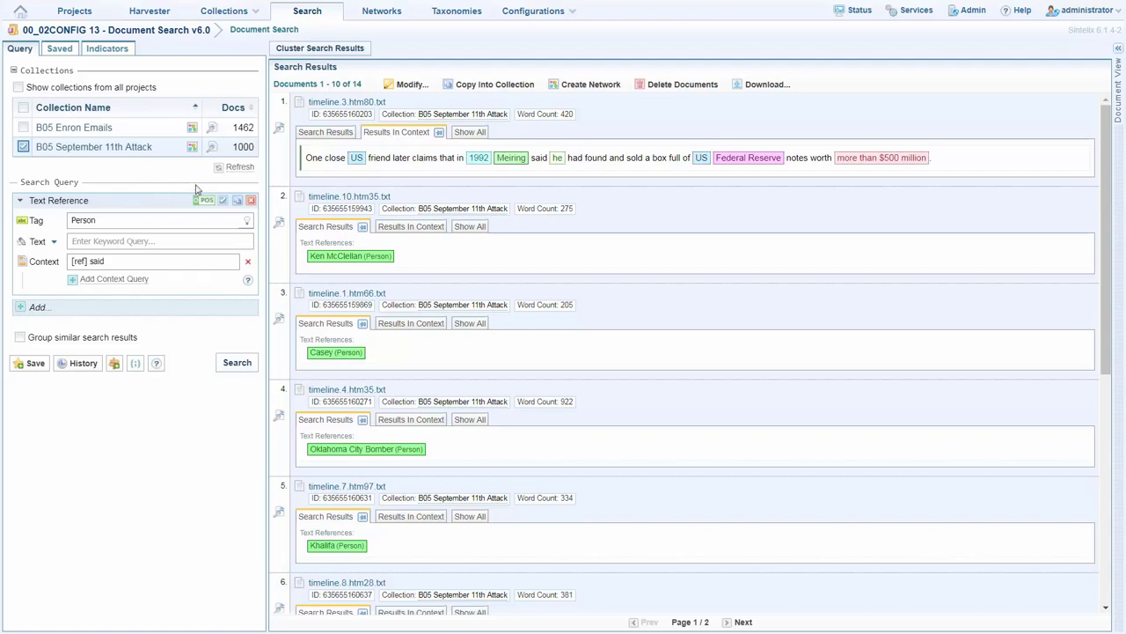
Open the B05 September 11th Attack network, sort by Tags, and show documents for the top person
left_click(381, 12)
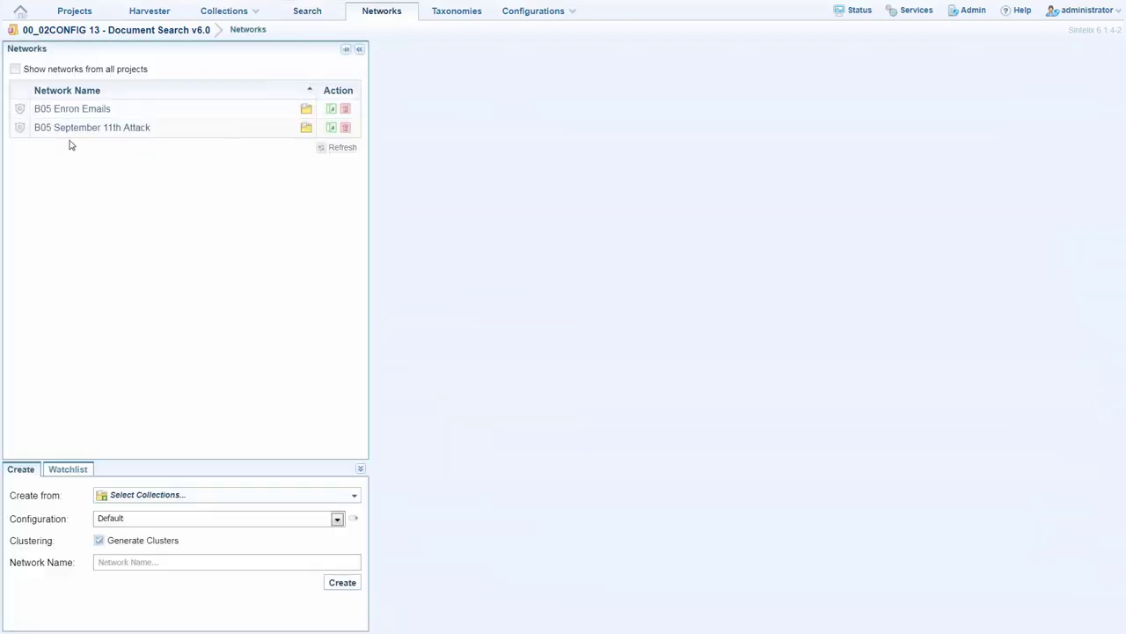
left_click(77, 132)
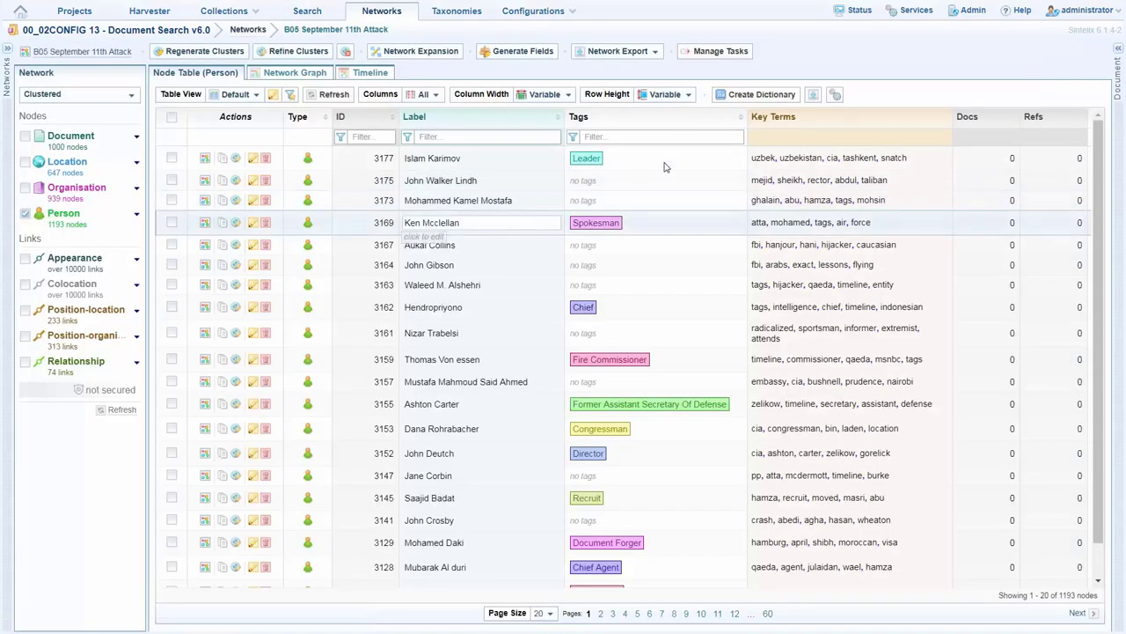
left_click(725, 120)
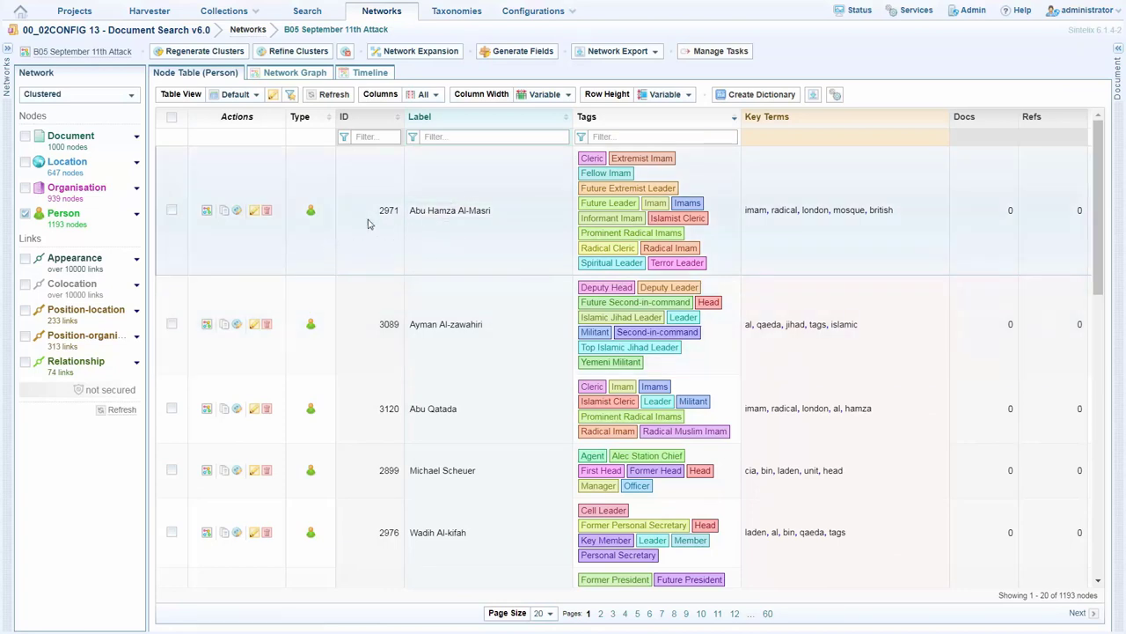
right_click(395, 214)
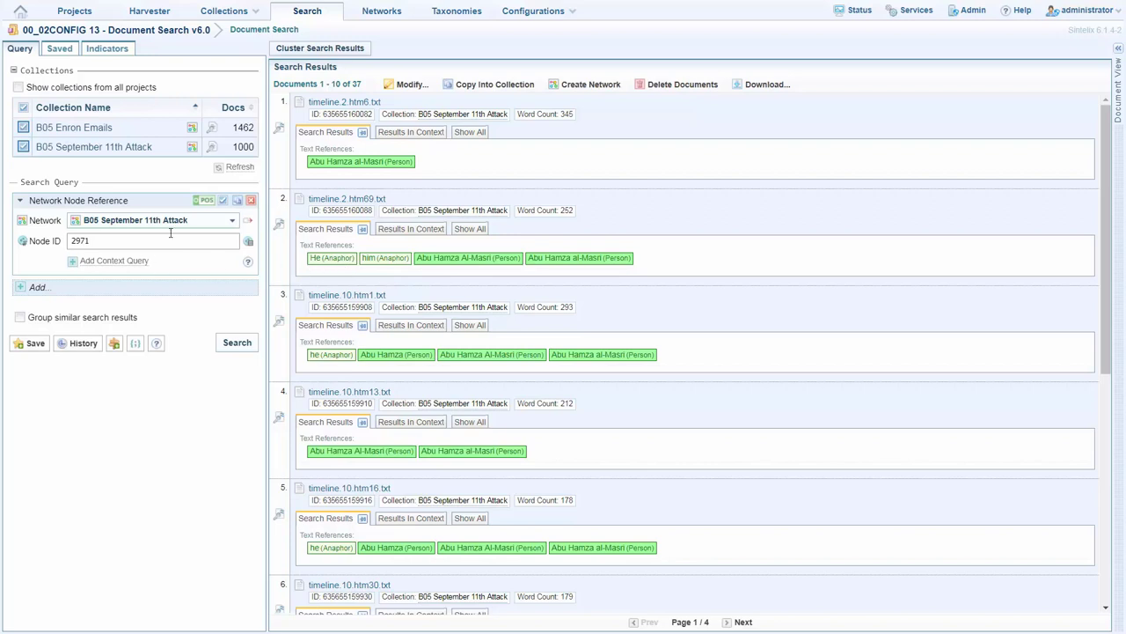
Add jihad as context to the node 2971 search (5 documents) and view the first paragraph in context
left_click(130, 260)
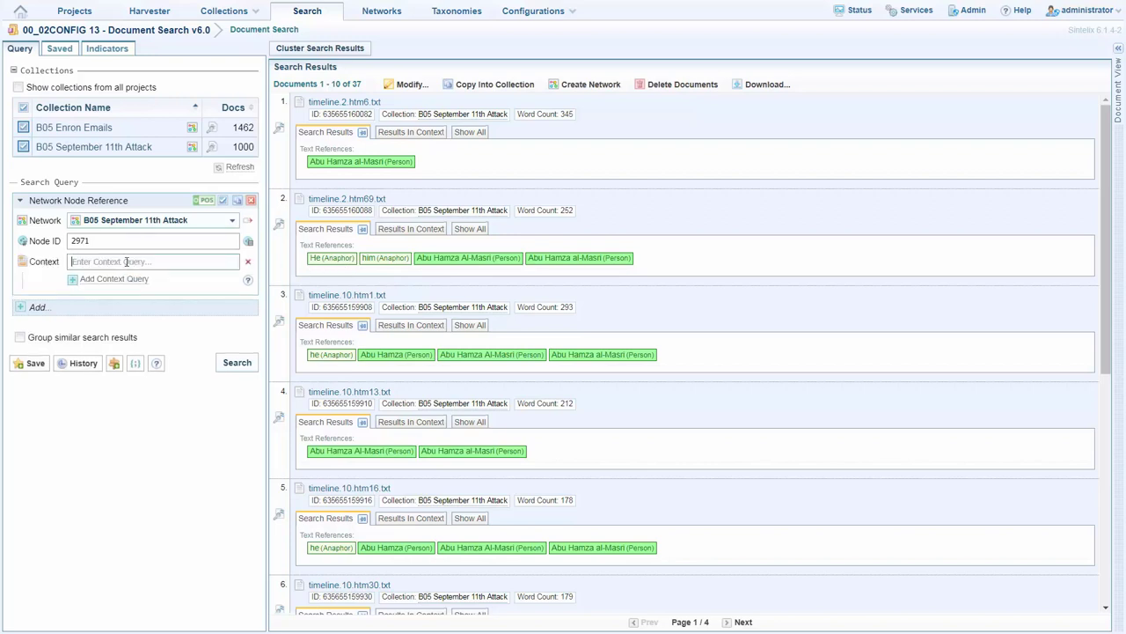
left_click(126, 261)
type("jihad")
key("Return")
left_click(400, 134)
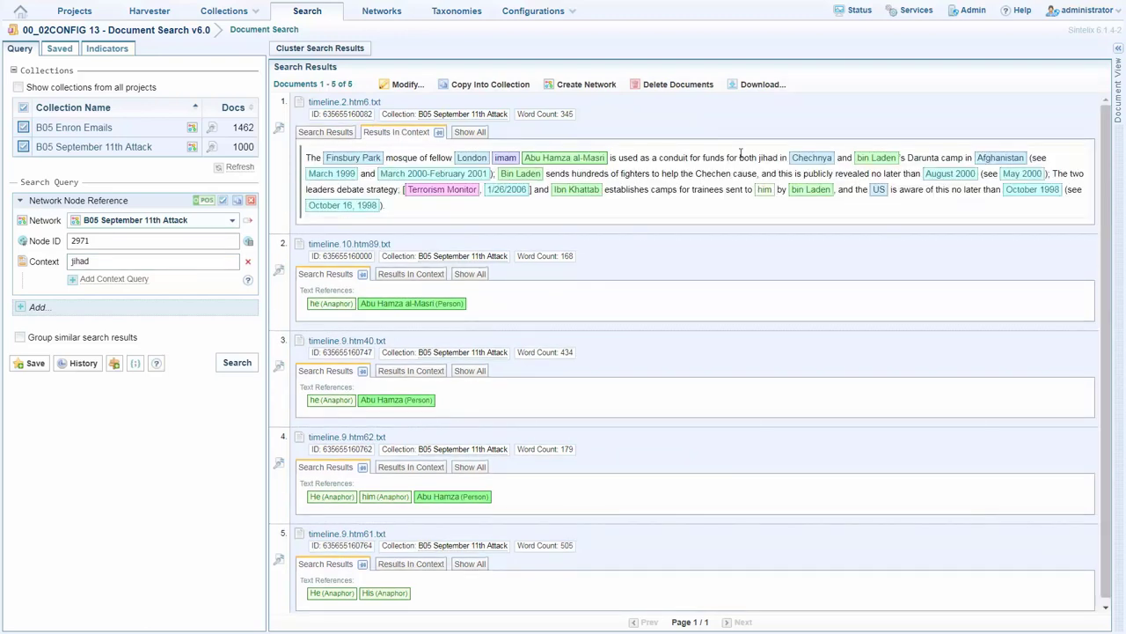
double_click(769, 158)
left_click(746, 170)
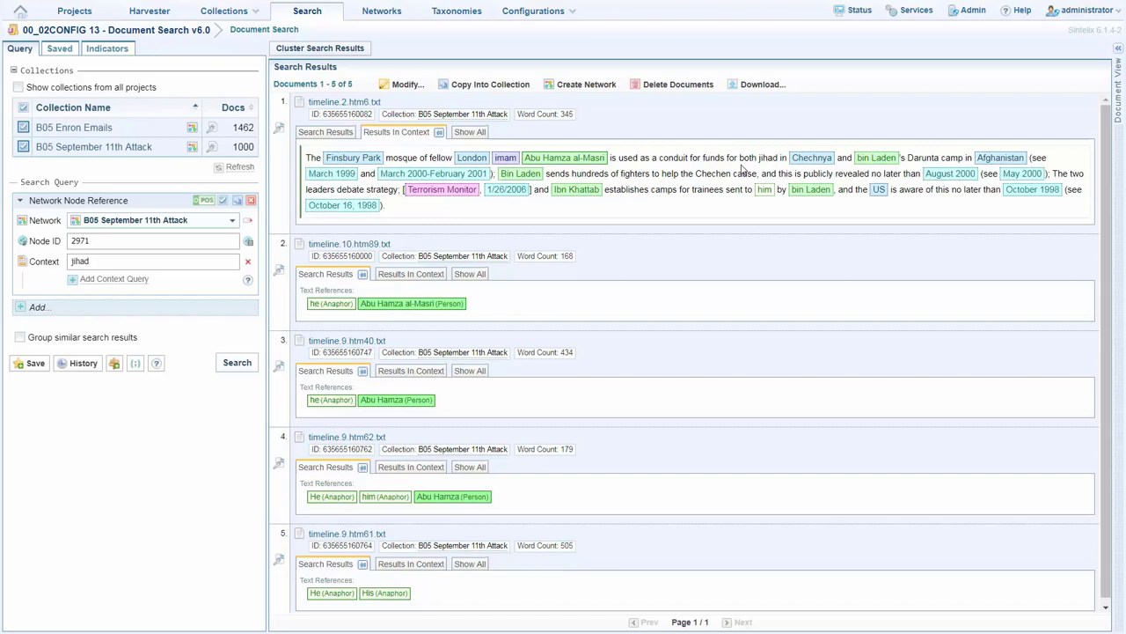